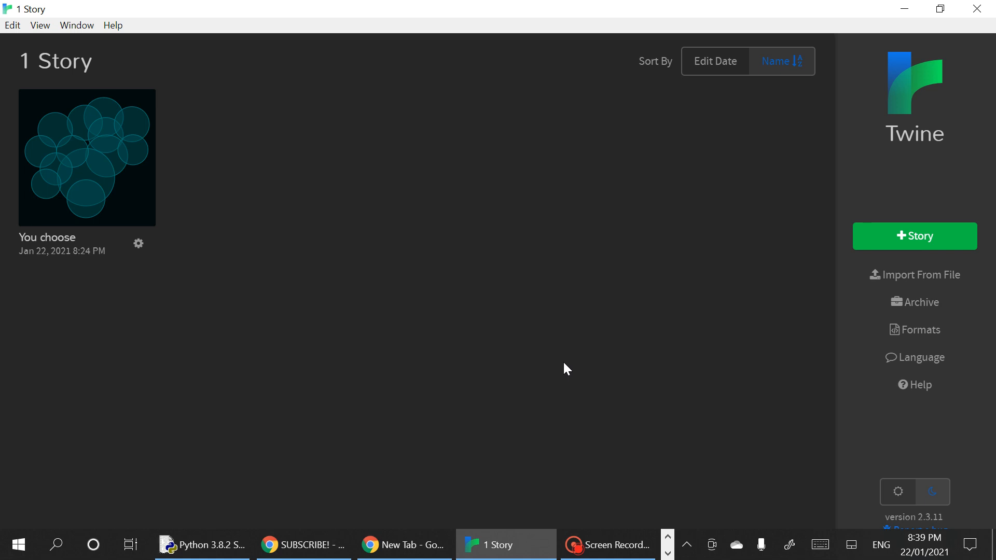
# Step: Switch to Chrome, go to twinery.org and open the online version of Twine to view its story list
pyautogui.moveTo(454, 559)
pyautogui.click(407, 545)
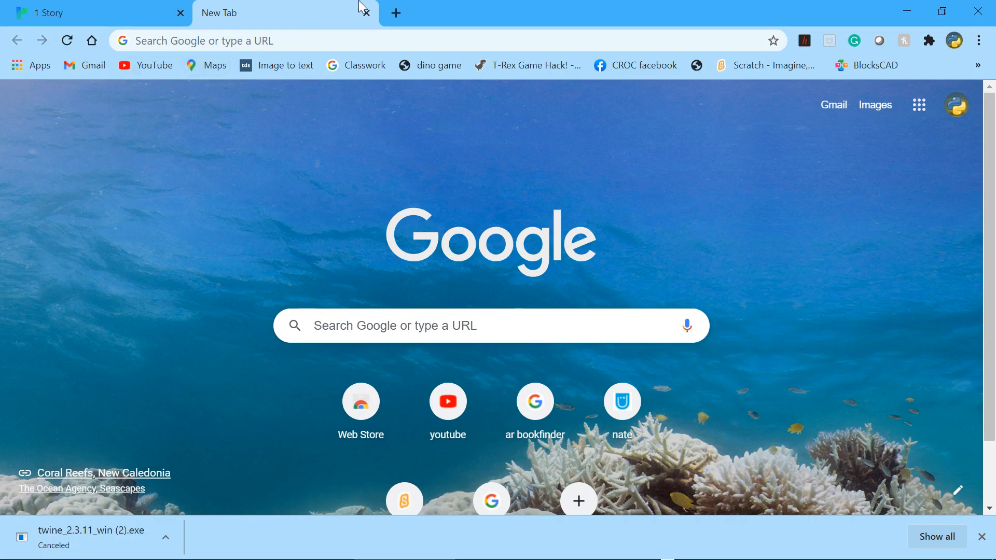
pyautogui.click(226, 41)
pyautogui.write('t')
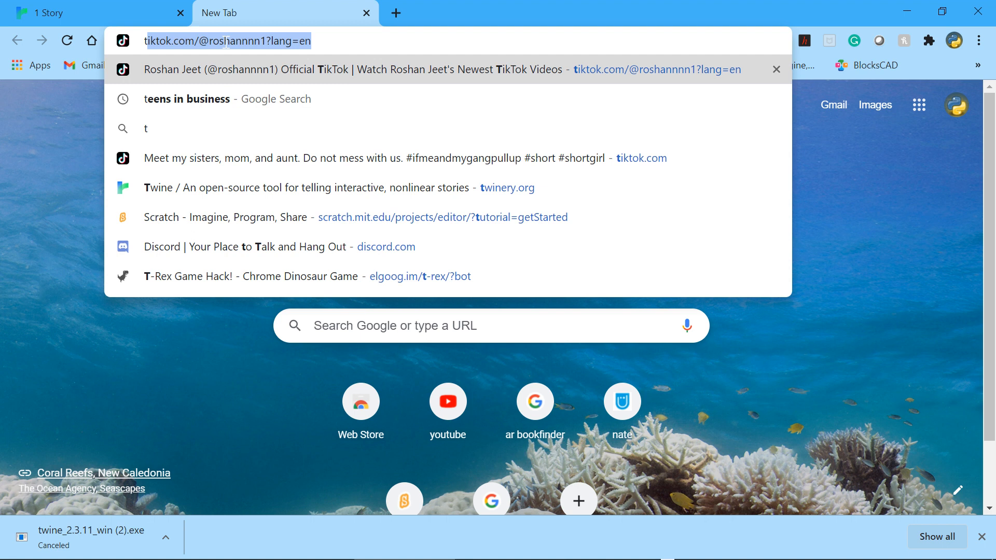
pyautogui.write('winery.org')
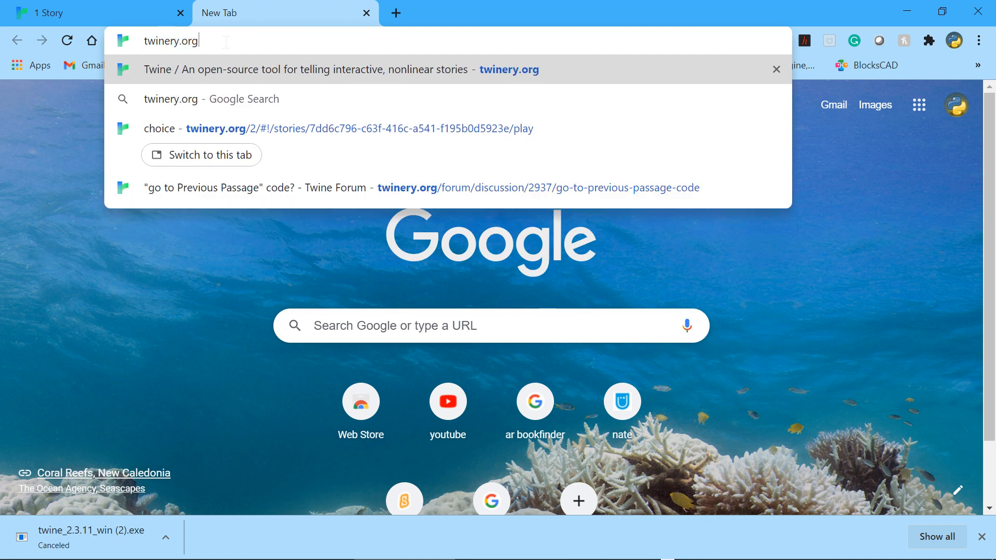
pyautogui.press('Return')
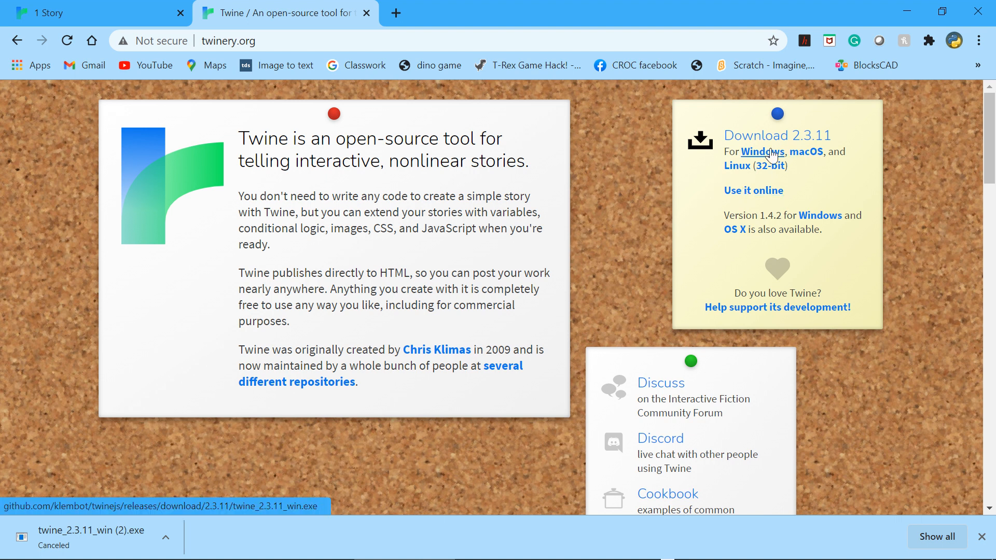
pyautogui.click(767, 195)
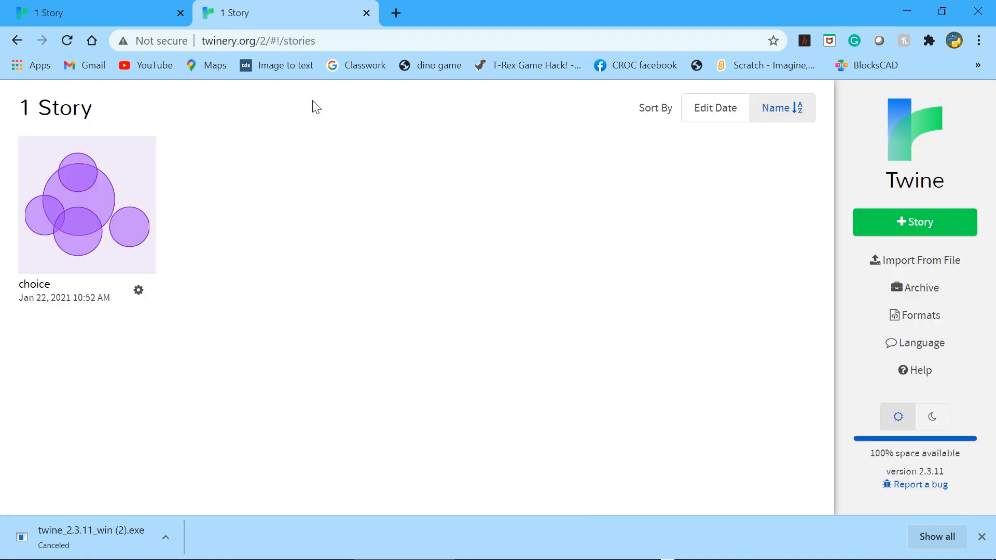
pyautogui.click(123, 8)
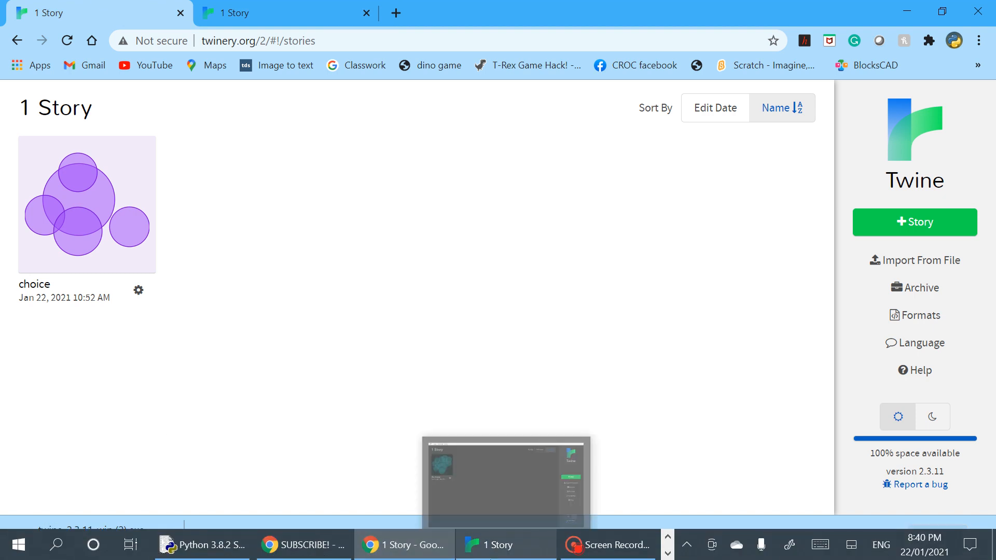
# Step: In the Twine desktop app, create a story named "Adventure game" and move its starting passage near the map's upper-left corner
pyautogui.click(491, 555)
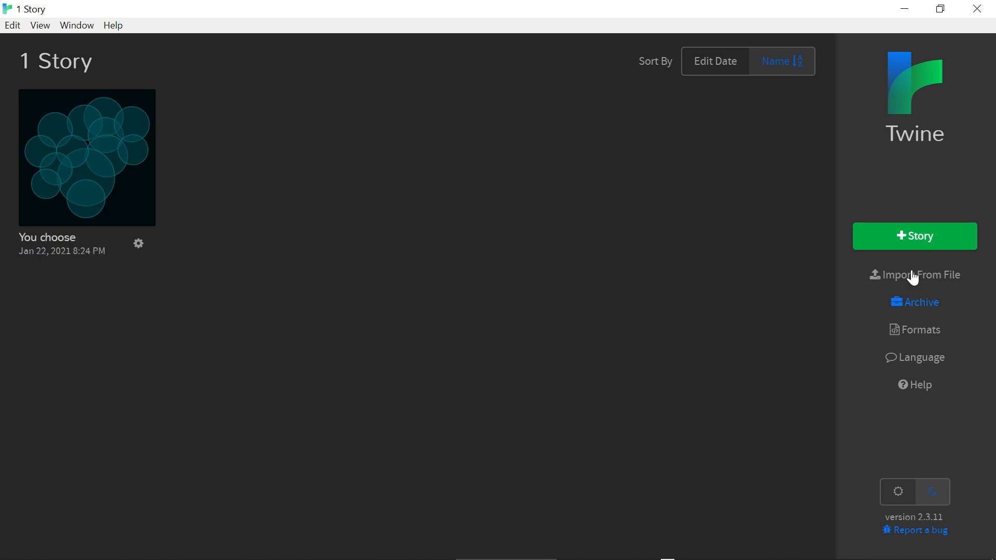
pyautogui.click(923, 249)
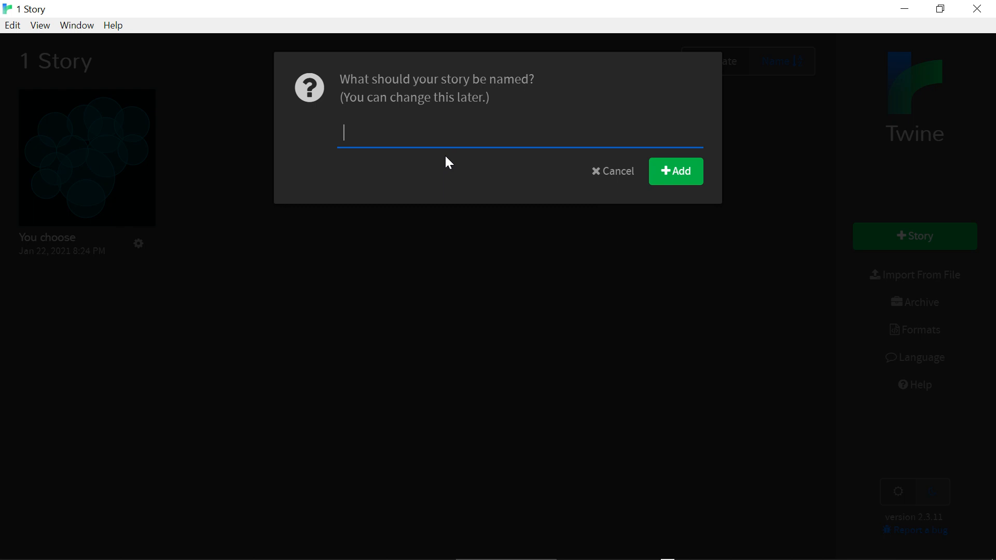
pyautogui.write('Adventure game')
pyautogui.press('Return')
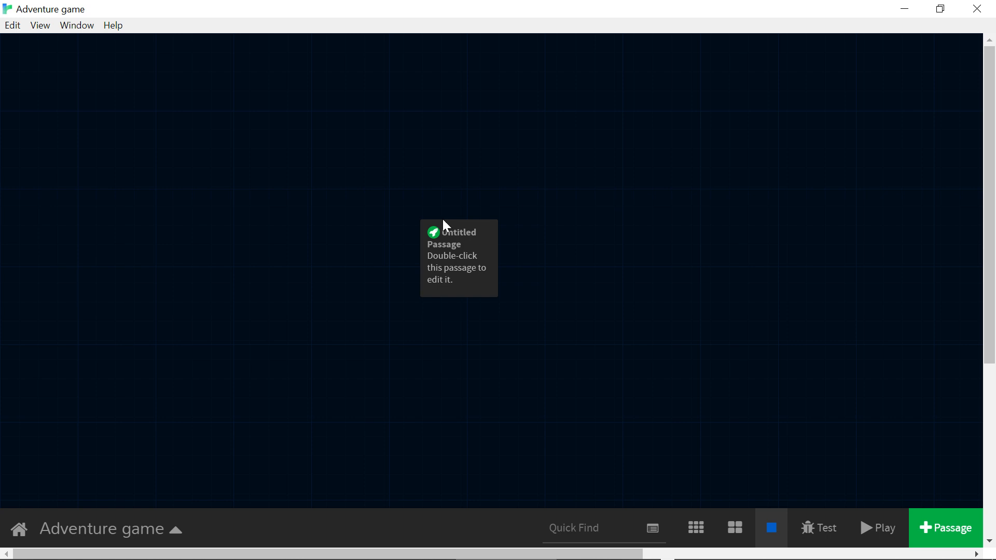
pyautogui.moveTo(445, 248)
pyautogui.moveTo(443, 245); pyautogui.dragTo(104, 161)
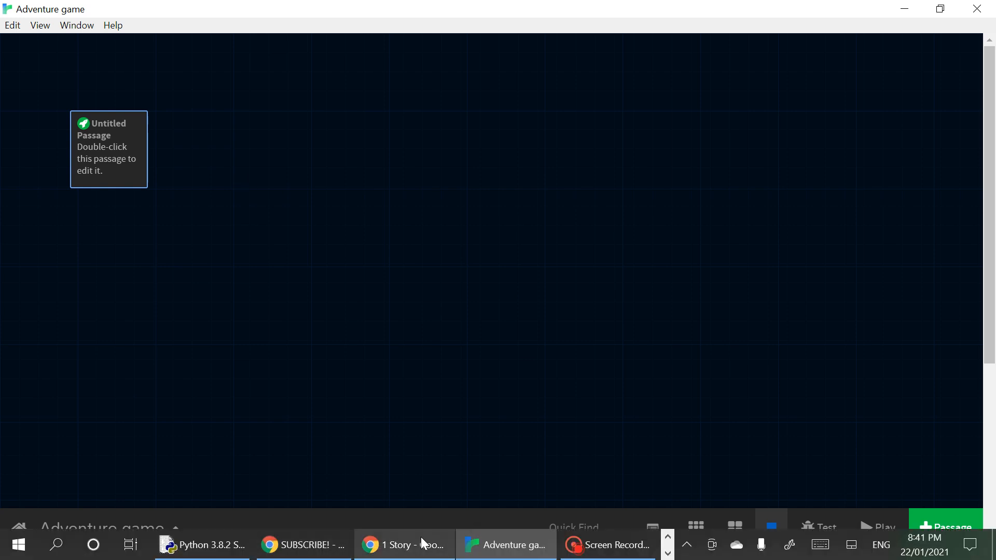
# Step: Search Google Images in Chrome for "mindmap", examine the XMind example, and return to the Twine desktop app
pyautogui.click(425, 546)
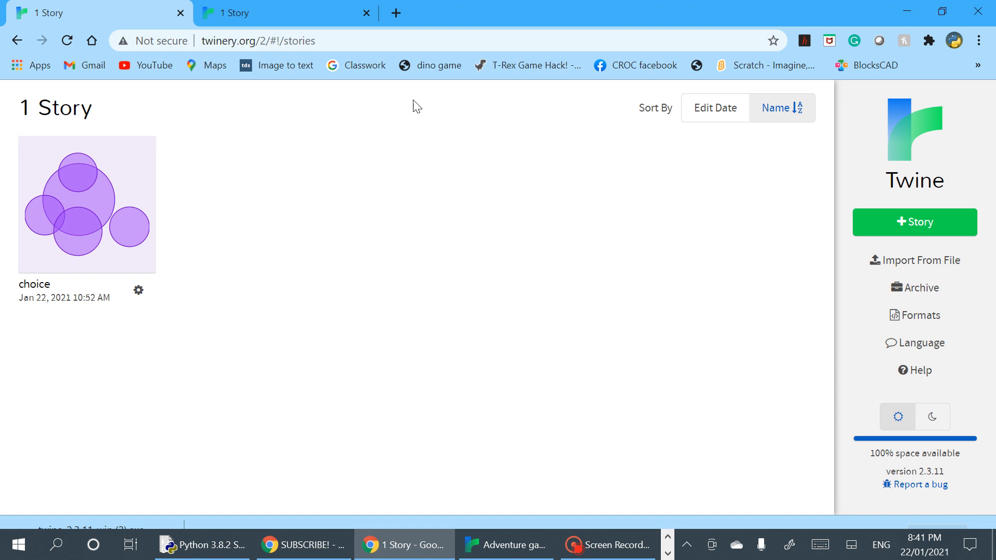
pyautogui.click(397, 14)
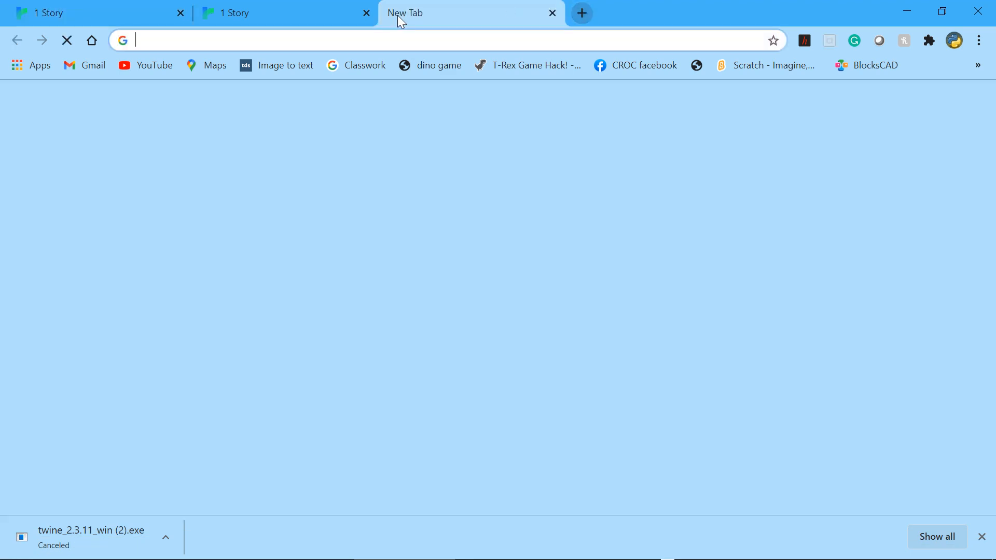
pyautogui.write('mindmap')
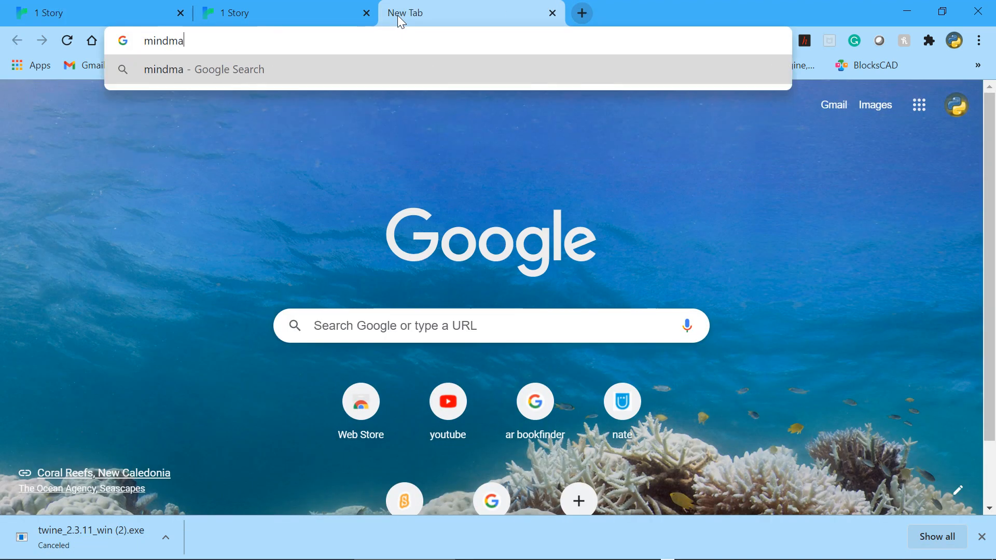
pyautogui.press('Return')
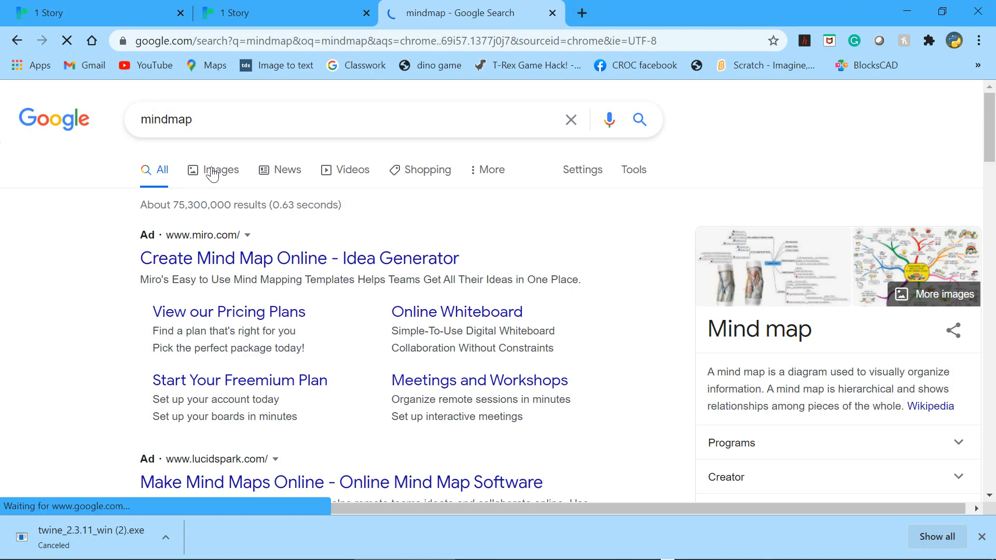
pyautogui.click(210, 172)
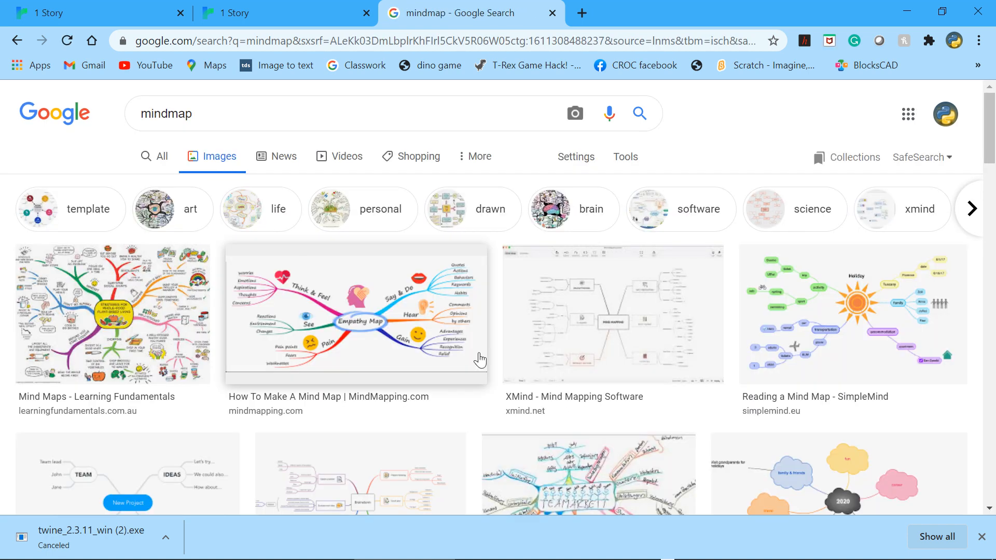
pyautogui.click(637, 377)
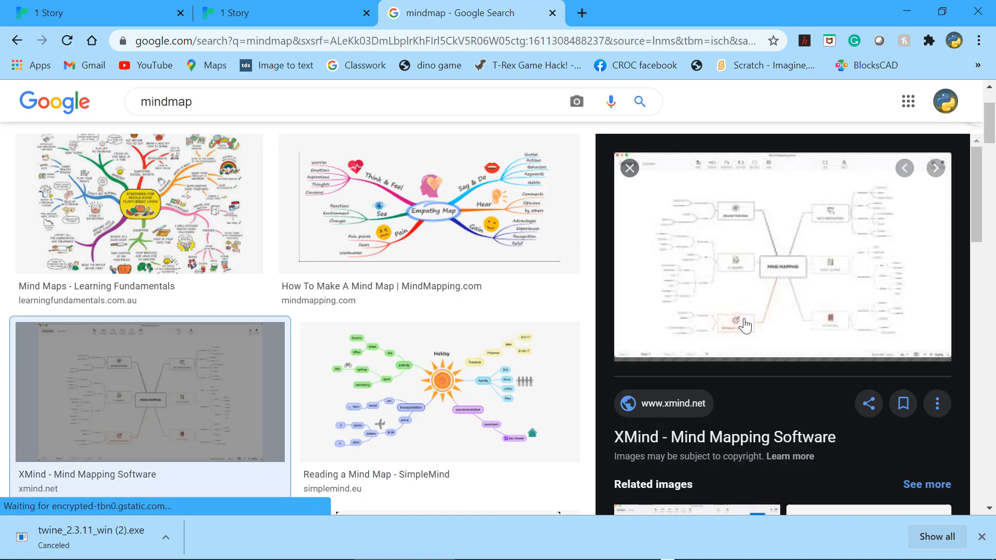
pyautogui.click(791, 310)
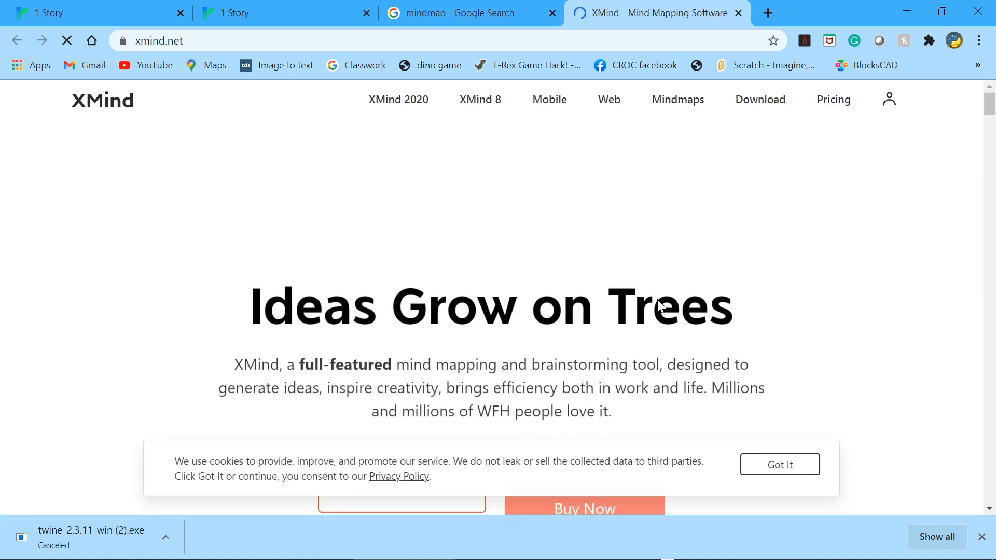
pyautogui.click(739, 17)
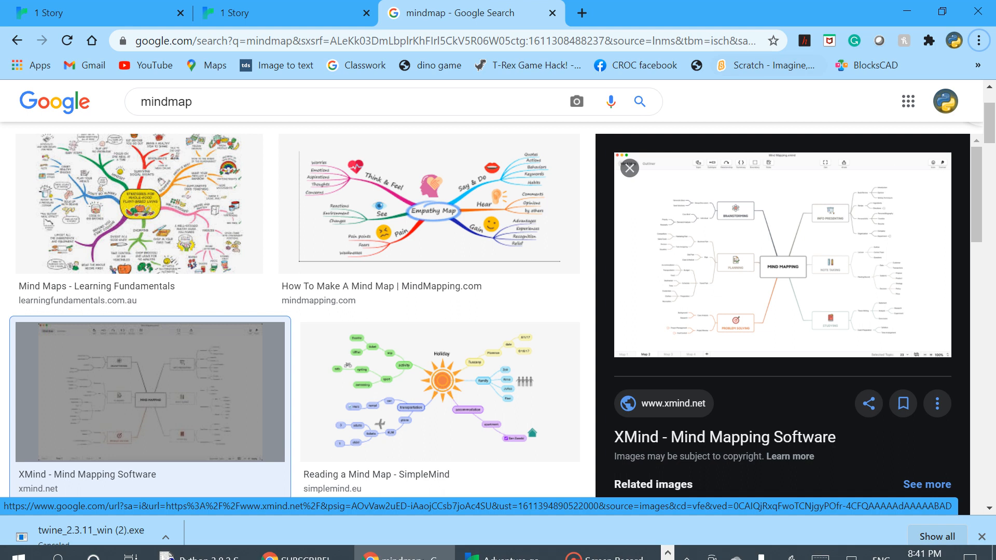
pyautogui.moveTo(522, 556)
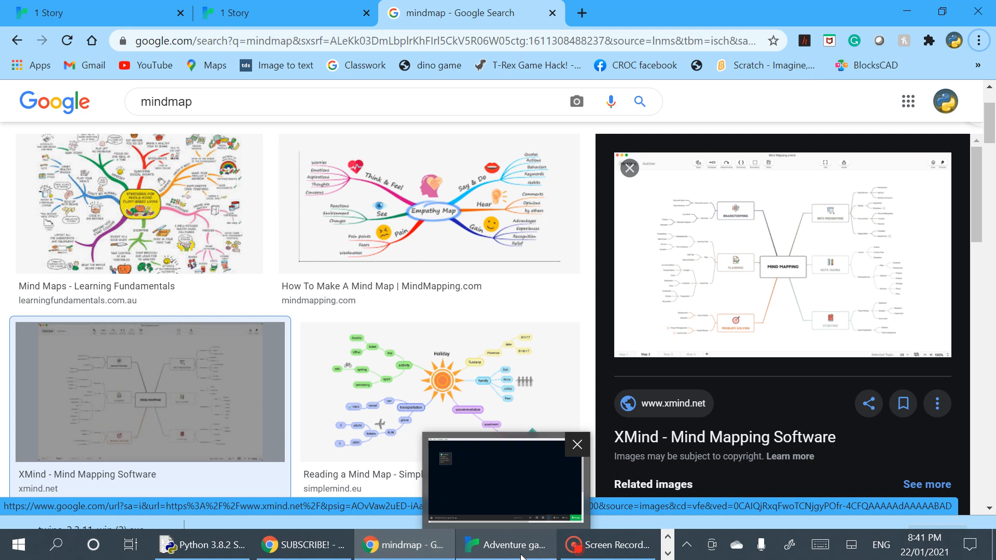
pyautogui.click(451, 462)
# Step: Replace the starting passage's placeholder text with "you come acorss a crossroad," and close the passage editor
pyautogui.moveTo(129, 221)
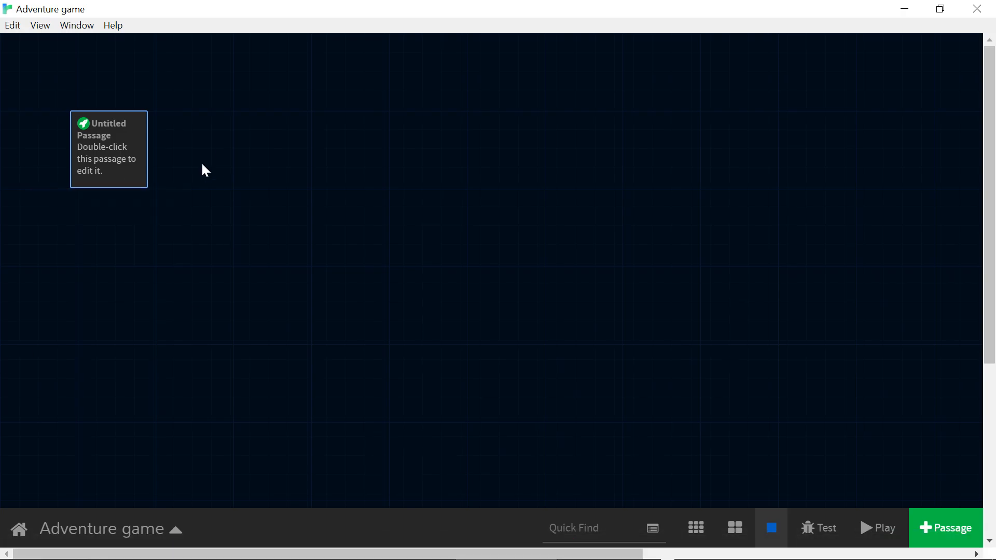
pyautogui.moveTo(146, 160)
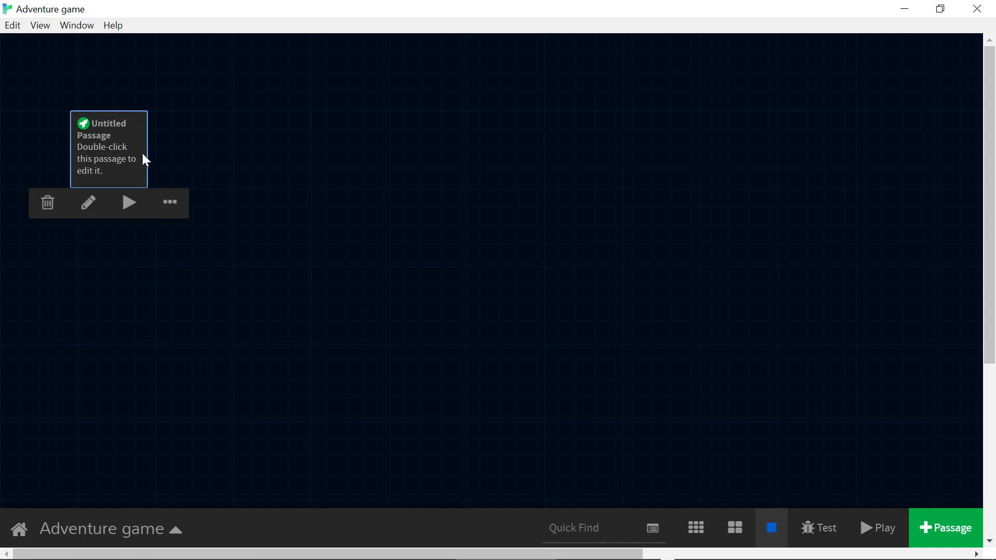
pyautogui.click(142, 153)
pyautogui.doubleClick(107, 172)
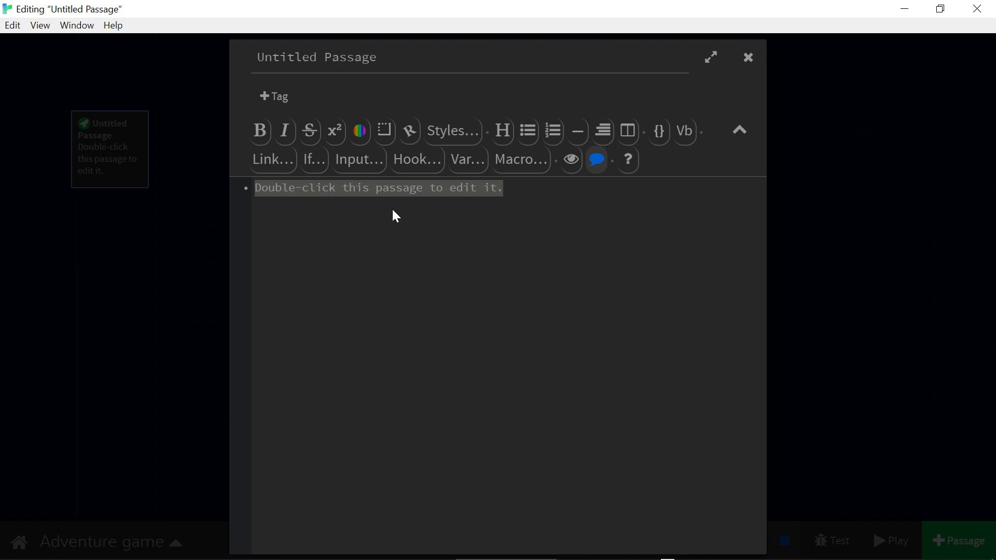
pyautogui.write('you co')
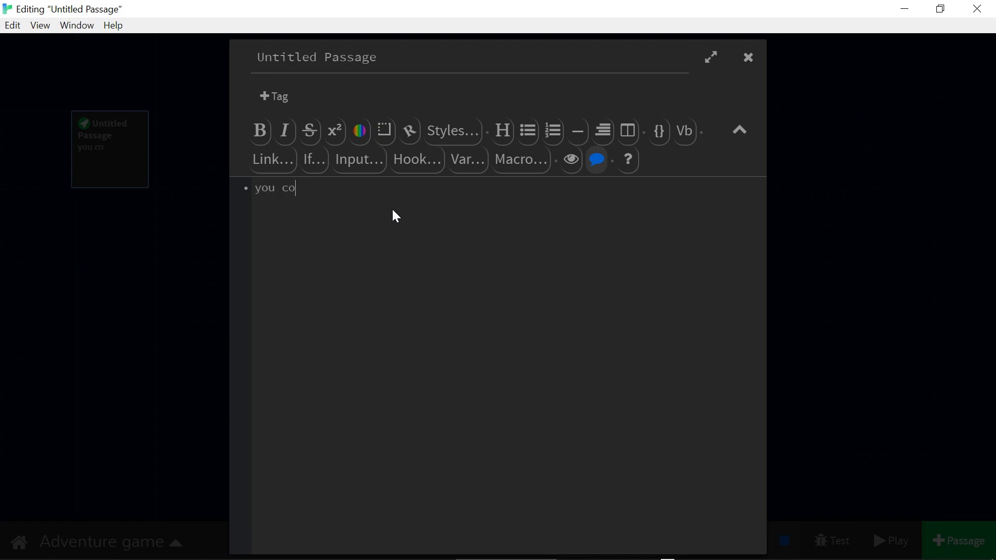
pyautogui.write('me acorss a crossr')
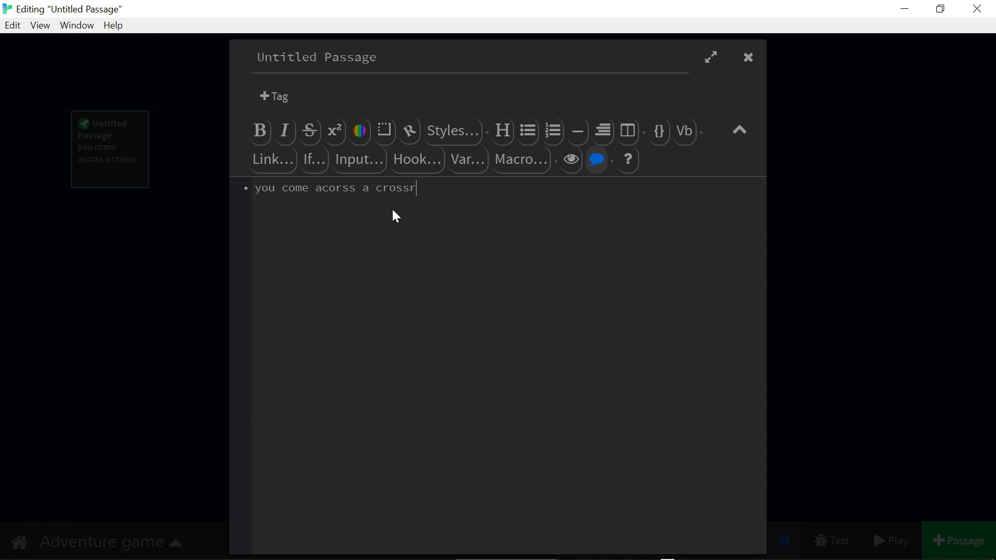
pyautogui.write('oad,')
pyautogui.click(741, 60)
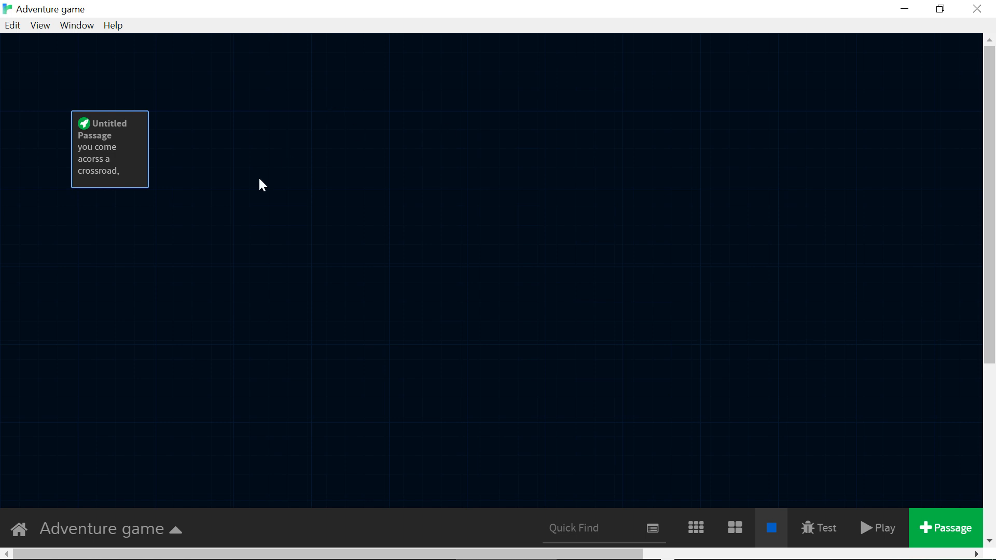
# Step: Delete all the text about the crossroad from the starting passage and close the passage editor
pyautogui.doubleClick(97, 153)
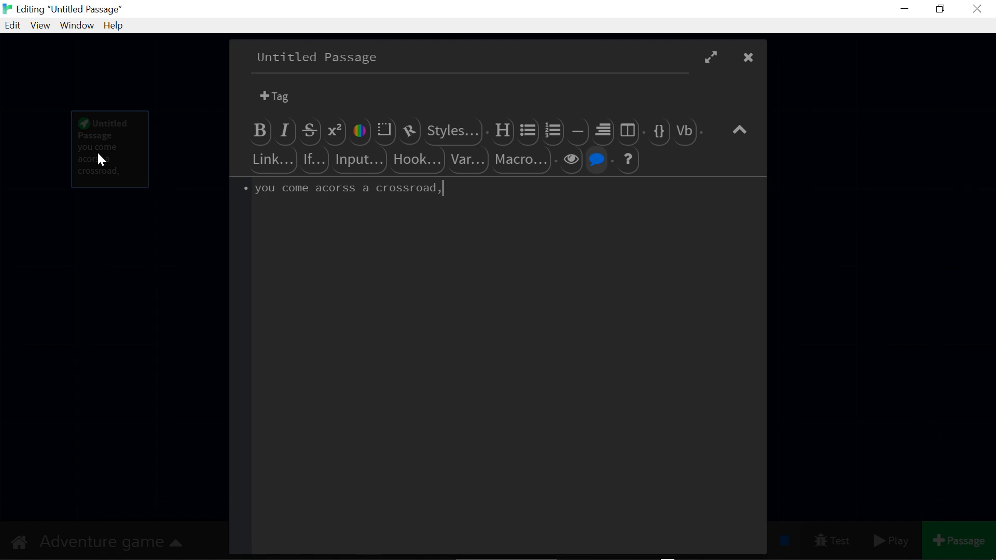
pyautogui.press('BackSpace')
pyautogui.press('BackSpace')
pyautogui.press('BackSpace')
pyautogui.press('BackSpace')
pyautogui.press('BackSpace')
pyautogui.press('BackSpace')
pyautogui.press('BackSpace')
pyautogui.press('BackSpace')
pyautogui.press('BackSpace')
pyautogui.press('BackSpace')
pyautogui.press('BackSpace')
pyautogui.press('BackSpace')
pyautogui.press('BackSpace')
pyautogui.press('BackSpace')
pyautogui.press('BackSpace')
pyautogui.press('BackSpace')
pyautogui.press('BackSpace')
pyautogui.press('BackSpace')
pyautogui.press('BackSpace')
pyautogui.press('BackSpace')
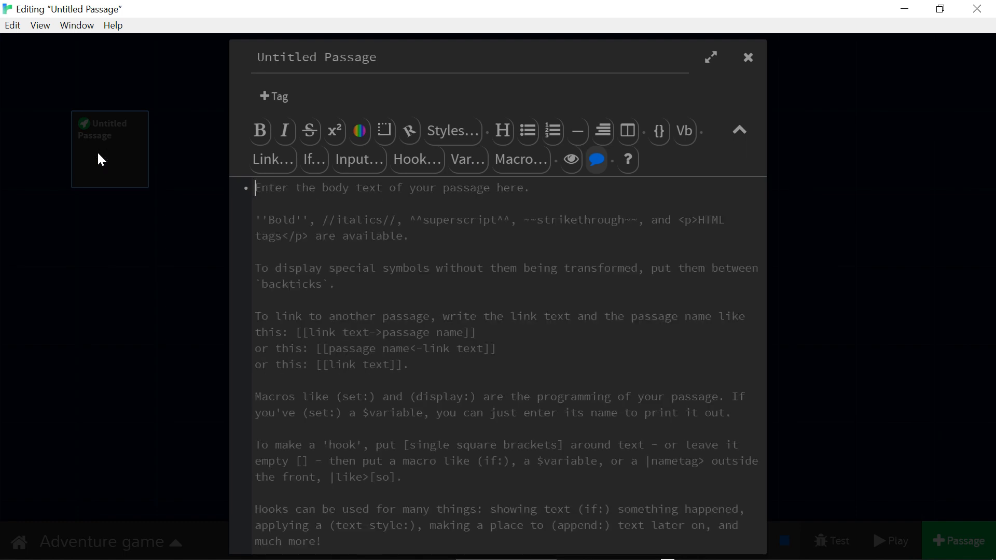
pyautogui.click(752, 69)
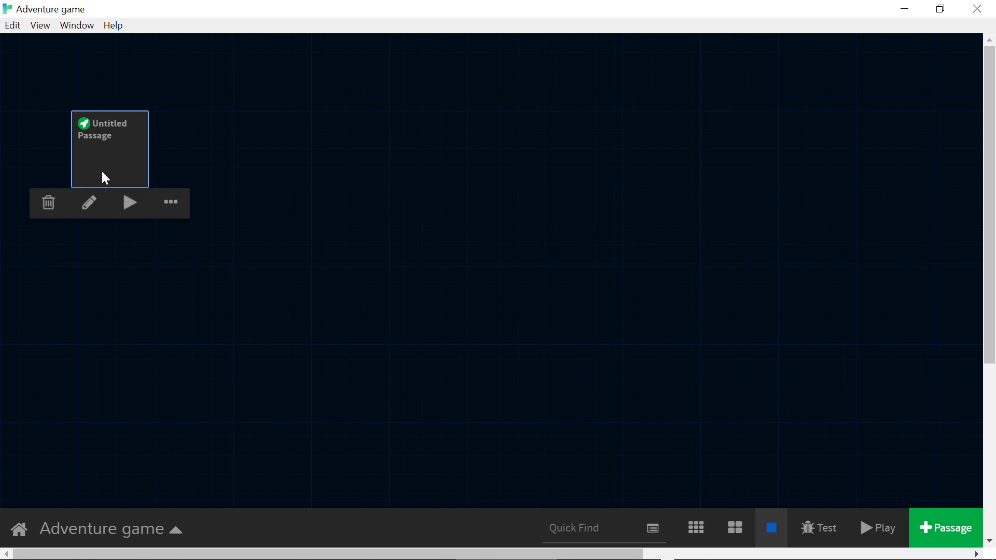
# Step: Open the empty starting passage for editing
pyautogui.doubleClick(101, 171)
pyautogui.click(748, 58)
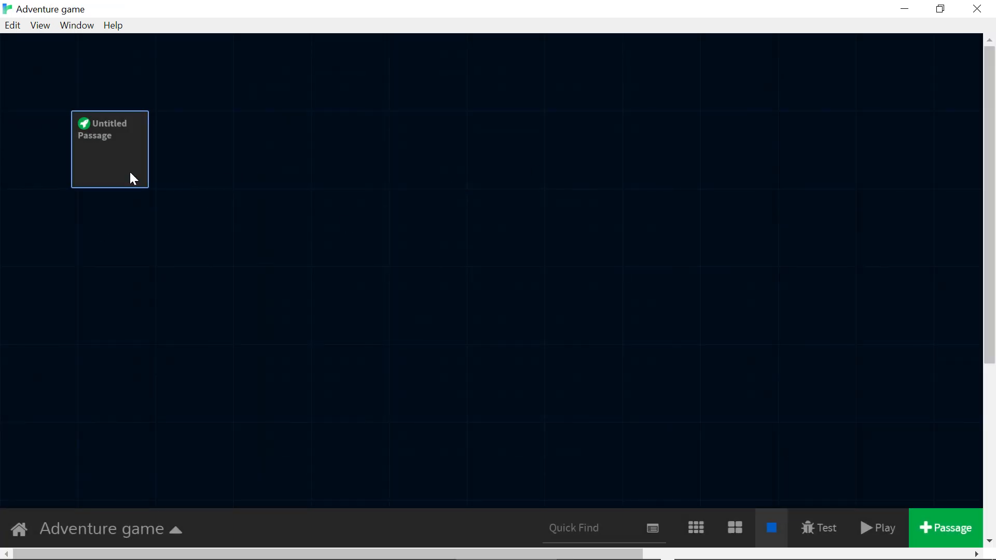
pyautogui.doubleClick(114, 149)
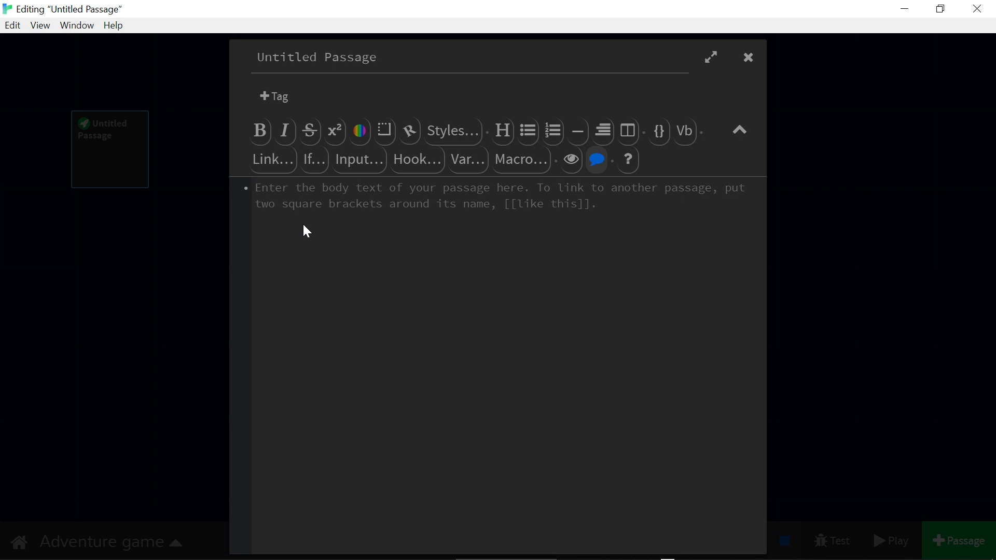
pyautogui.write('ok')
pyautogui.press('BackSpace')
pyautogui.press('BackSpace')
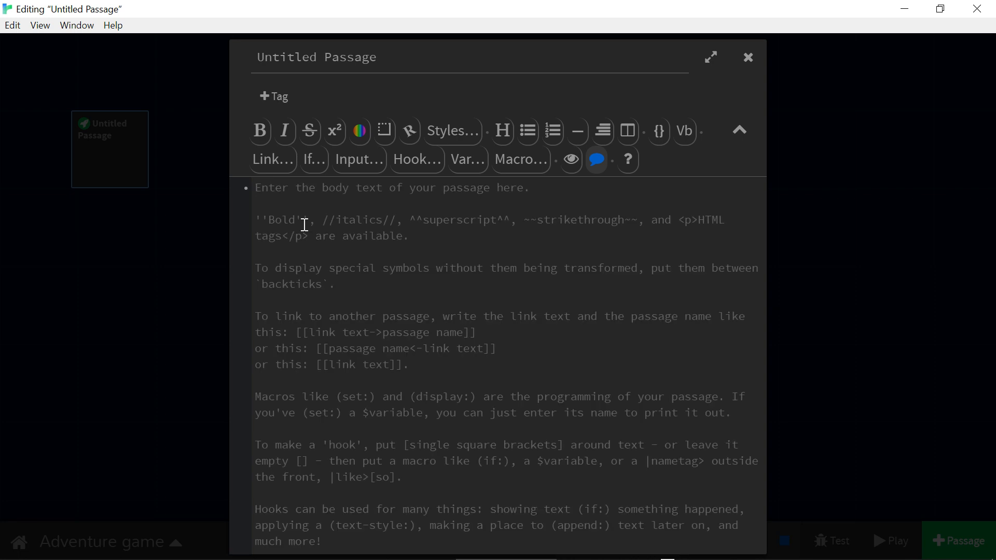
pyautogui.write('ok, its')
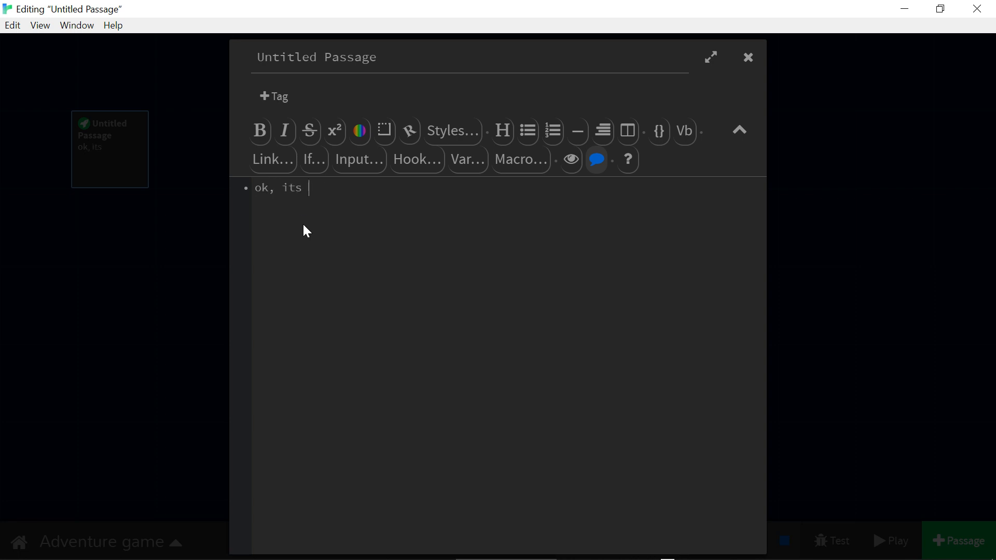
pyautogui.press('BackSpace')
pyautogui.press('BackSpace')
pyautogui.press('BackSpace')
pyautogui.press('BackSpace')
pyautogui.press('BackSpace')
pyautogui.press('BackSpace')
pyautogui.press('BackSpace')
pyautogui.press('BackSpace')
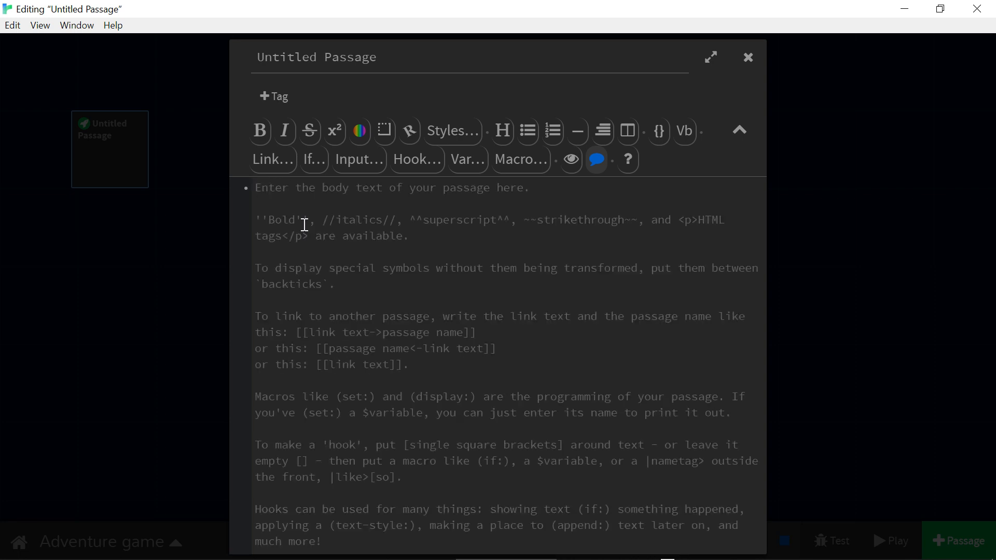
# Step: Begin the starting passage's text with "the sun is shining brighly in the meadow, and john"
pyautogui.write('the sun ')
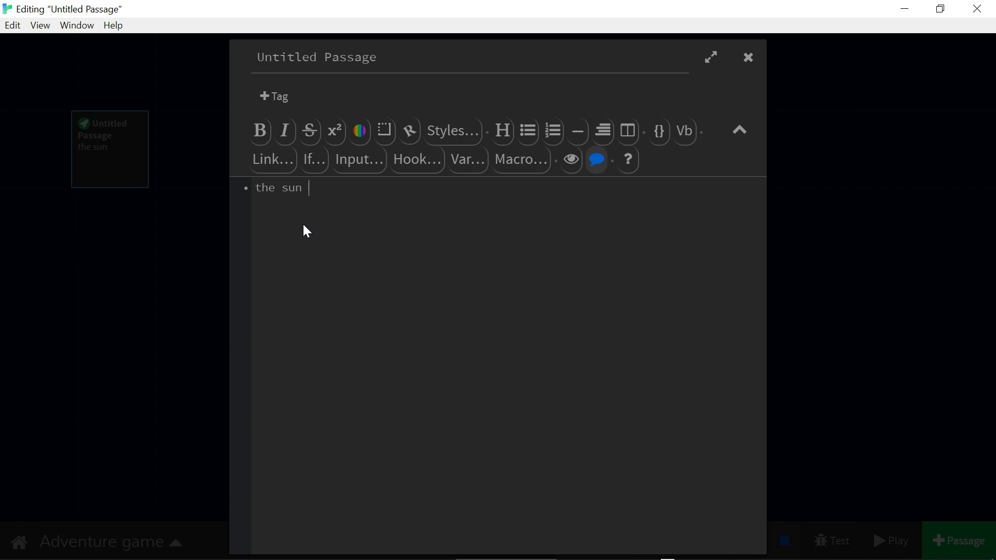
pyautogui.write('is shining bright')
pyautogui.press('BackSpace')
pyautogui.write('ly and')
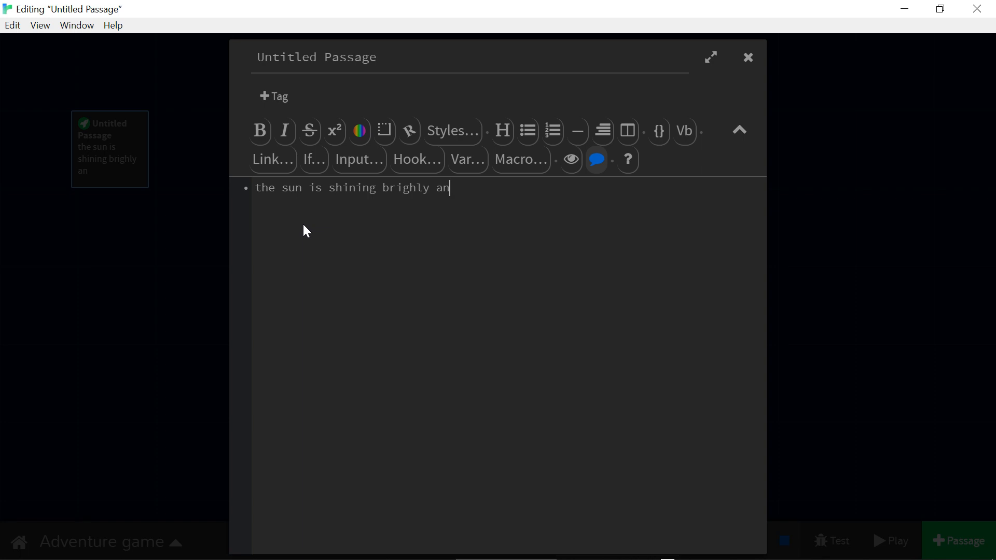
pyautogui.press('BackSpace')
pyautogui.press('BackSpace')
pyautogui.press('BackSpace')
pyautogui.press('BackSpace')
pyautogui.write('in the meadow, and john')
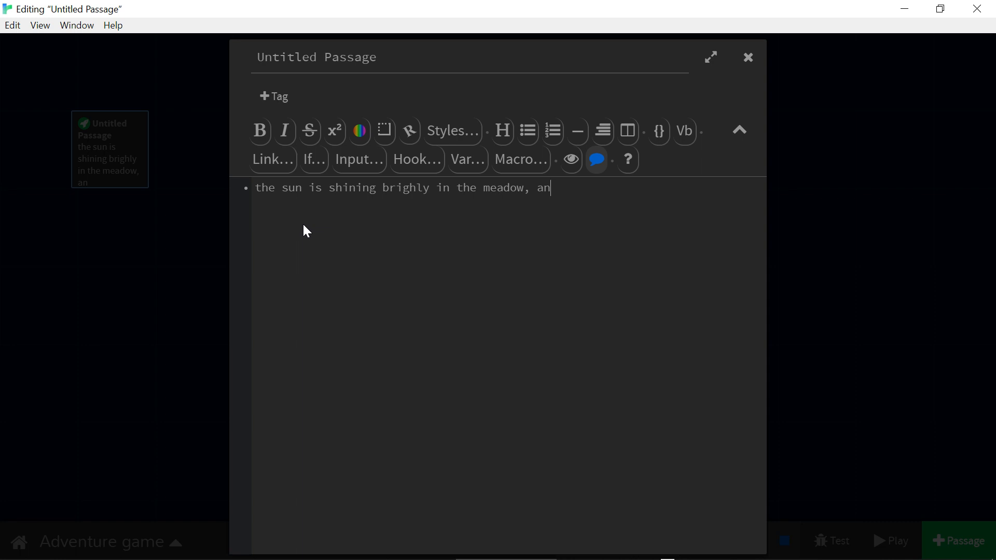
# Step: Continue the sentence with " is walking down the strange village, he happens to come across some crossroads" and start a new line
pyautogui.write(' is walking down ')
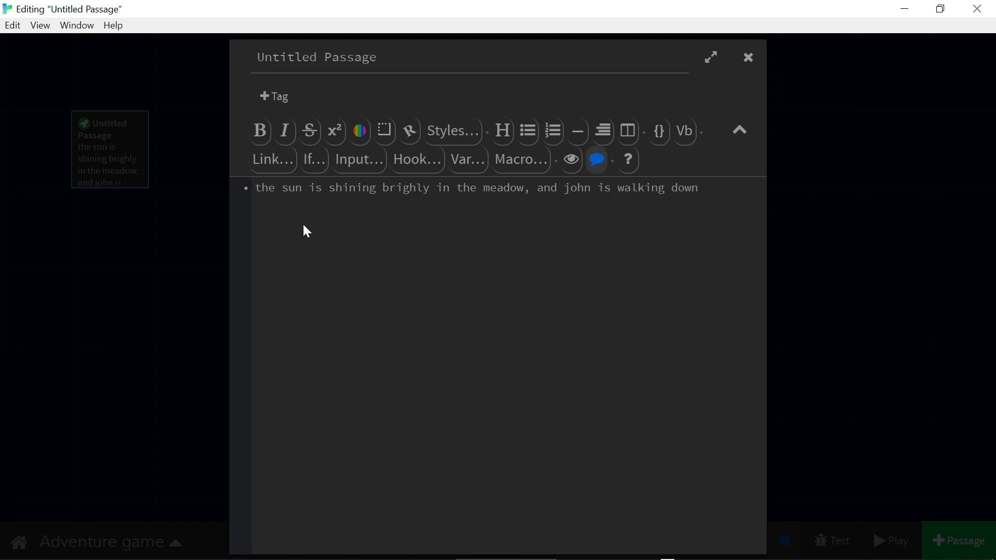
pyautogui.write('the strange village, cu')
pyautogui.press('BackSpace')
pyautogui.press('BackSpace')
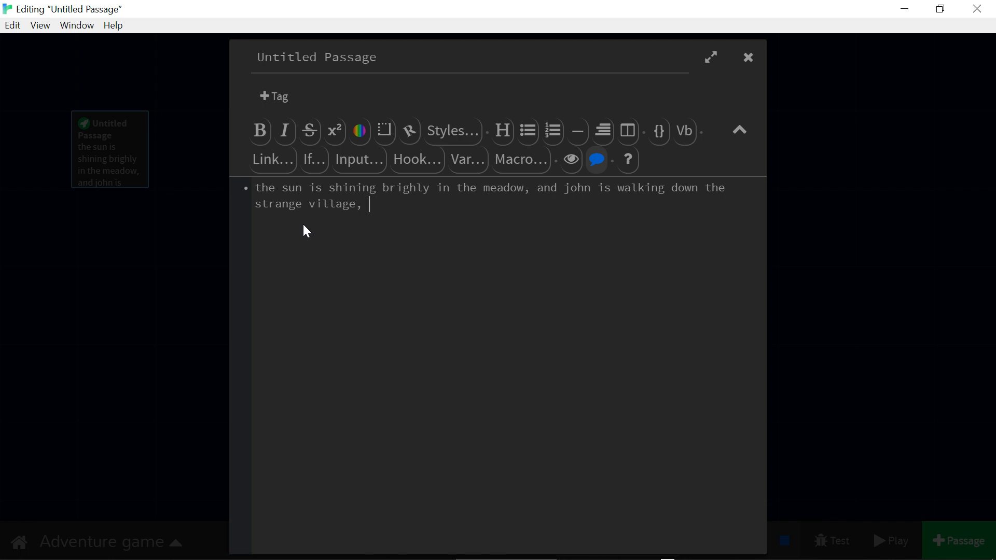
pyautogui.write('he happens to come ')
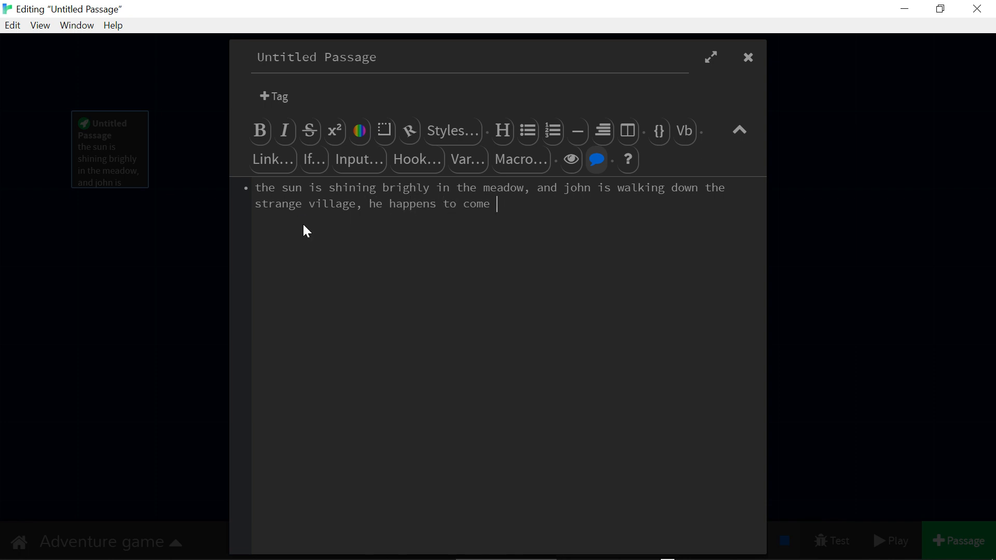
pyautogui.write('across some cross')
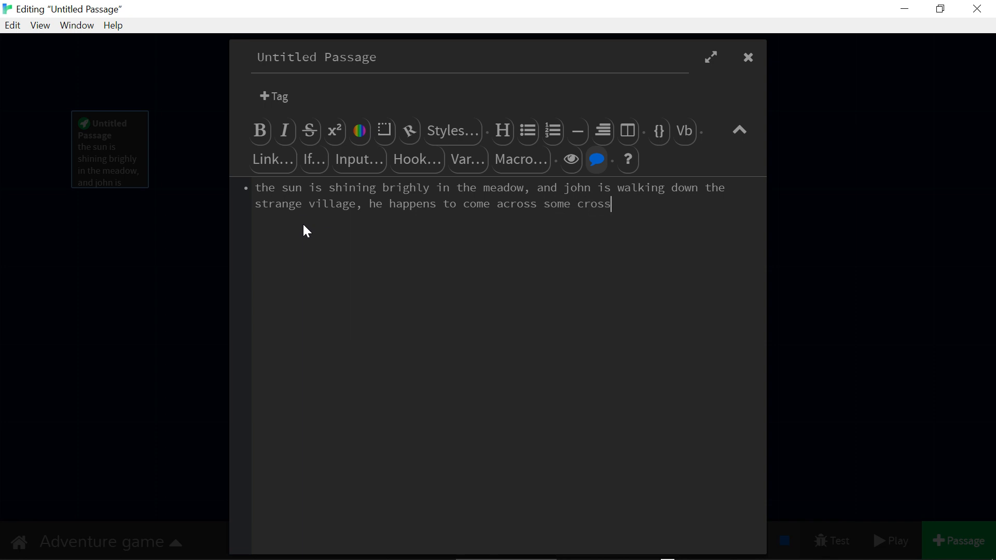
pyautogui.write('roads,')
pyautogui.press('BackSpace')
pyautogui.press('Return')
pyautogui.press('Return')
pyautogui.write('[[[[[[[')
pyautogui.press('BackSpace')
pyautogui.press('BackSpace')
pyautogui.press('BackSpace')
pyautogui.press('BackSpace')
pyautogui.press('BackSpace')
pyautogui.press('BackSpace')
pyautogui.press('BackSpace')
pyautogui.press('BackSpace')
pyautogui.write('[[')
pyautogui.press('BackSpace')
pyautogui.press('BackSpace')
pyautogui.write('[]')
pyautogui.press('BackSpace')
pyautogui.press('BackSpace')
# Step: Add the passage link [[go right]] on the line below the crossroads sentence
pyautogui.write('[[]]')
pyautogui.press('Left')
pyautogui.press('Left')
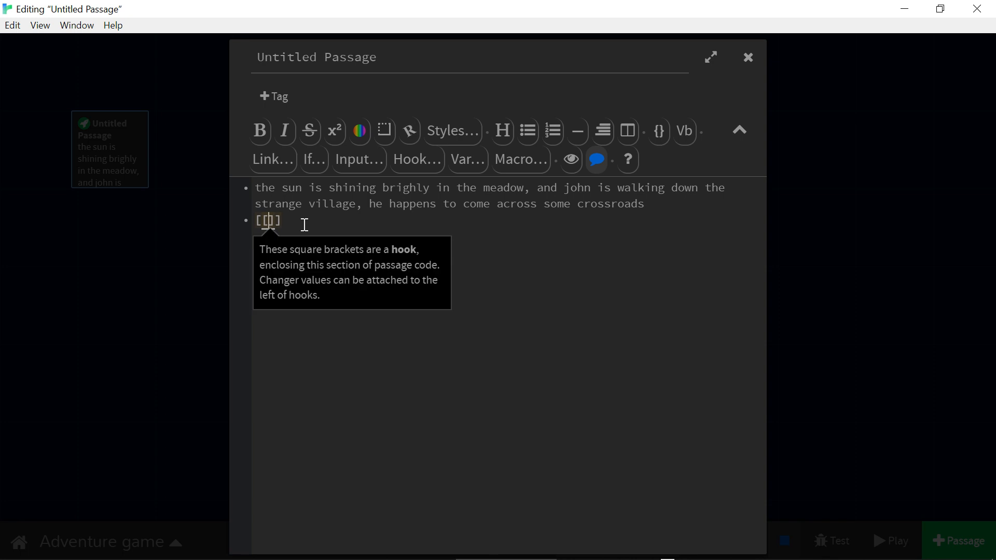
pyautogui.write('right')
pyautogui.press('BackSpace')
pyautogui.press('BackSpace')
pyautogui.press('BackSpace')
pyautogui.press('BackSpace')
pyautogui.press('BackSpace')
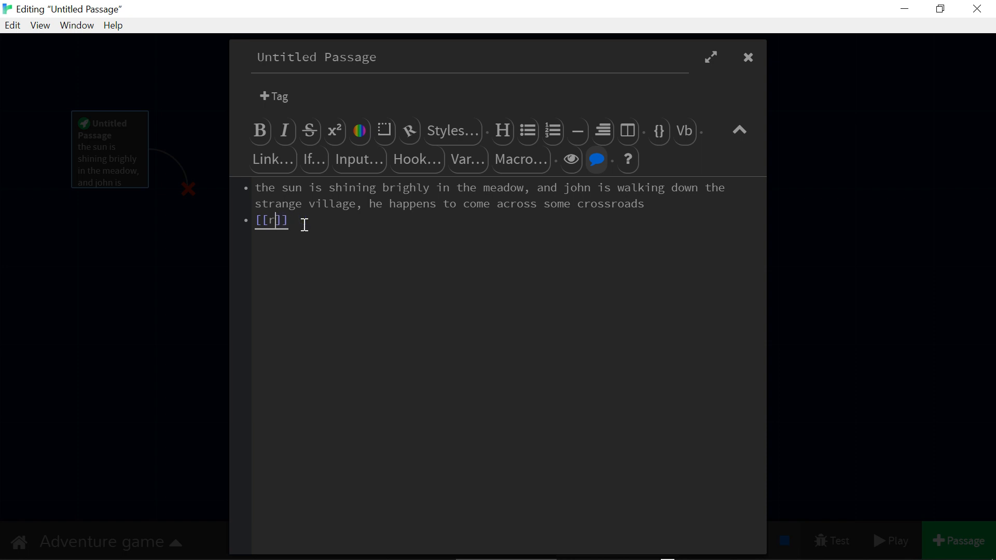
pyautogui.write('go right')
# Step: Add a second passage link, [[go left]], on the line below [[go right]] and close the passage editor
pyautogui.press('End')
pyautogui.press('Return')
pyautogui.press('Return')
pyautogui.press('BackSpace')
pyautogui.write('[[]]')
pyautogui.press('Left')
pyautogui.press('Left')
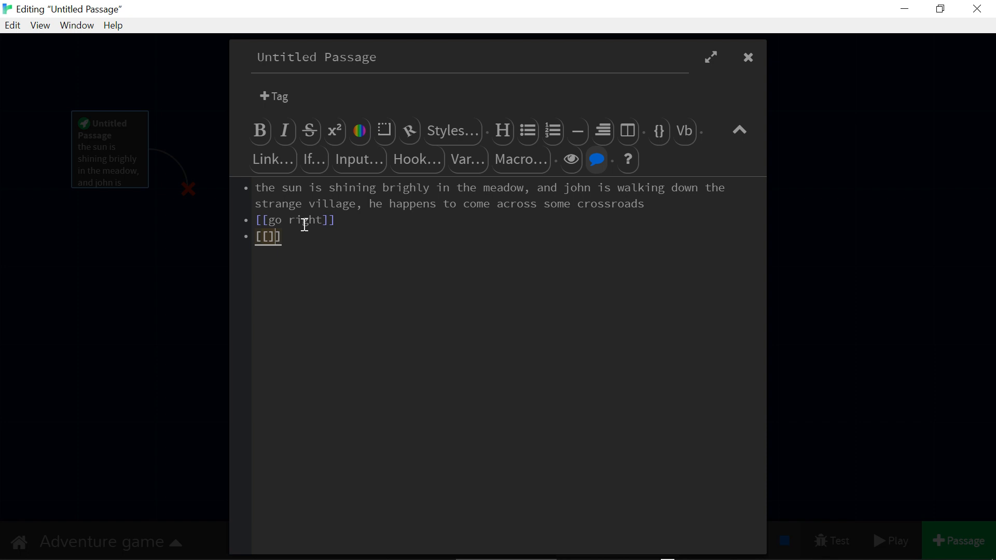
pyautogui.write('go left')
pyautogui.press('Right')
pyautogui.press('Right')
pyautogui.press('Return')
pyautogui.click(748, 58)
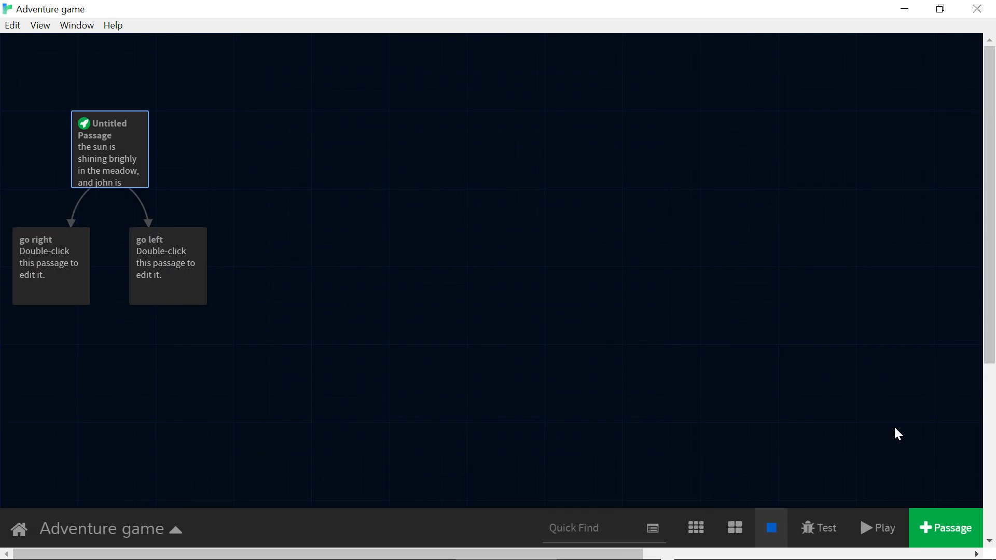
# Step: Play the story in the browser, follow the "go left" link, go back to the opening passage, and return to Twine
pyautogui.click(865, 523)
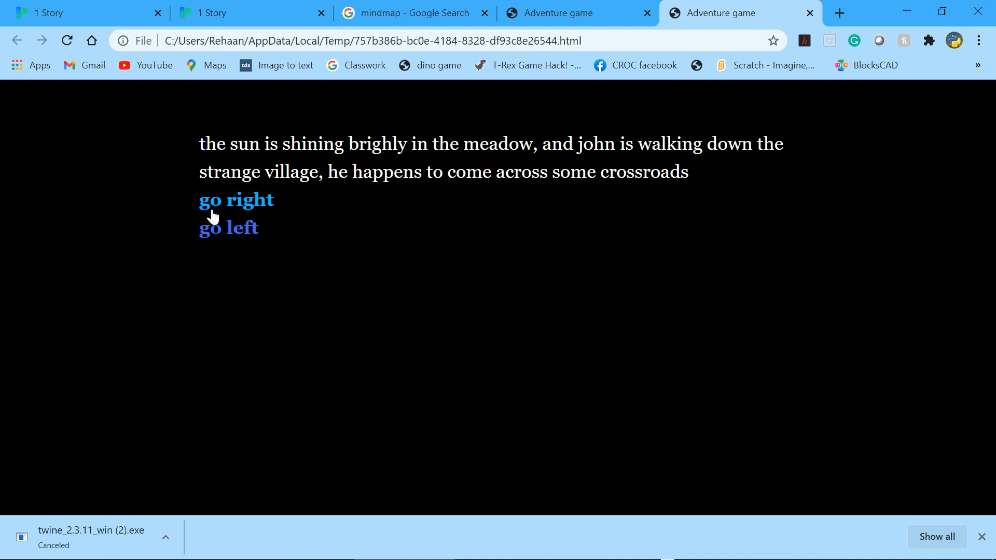
pyautogui.click(221, 230)
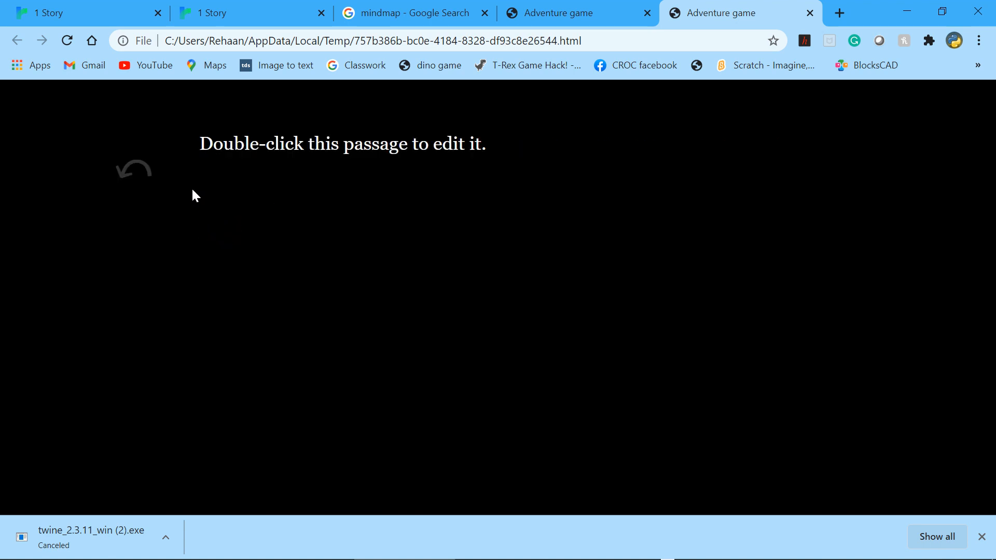
pyautogui.click(141, 170)
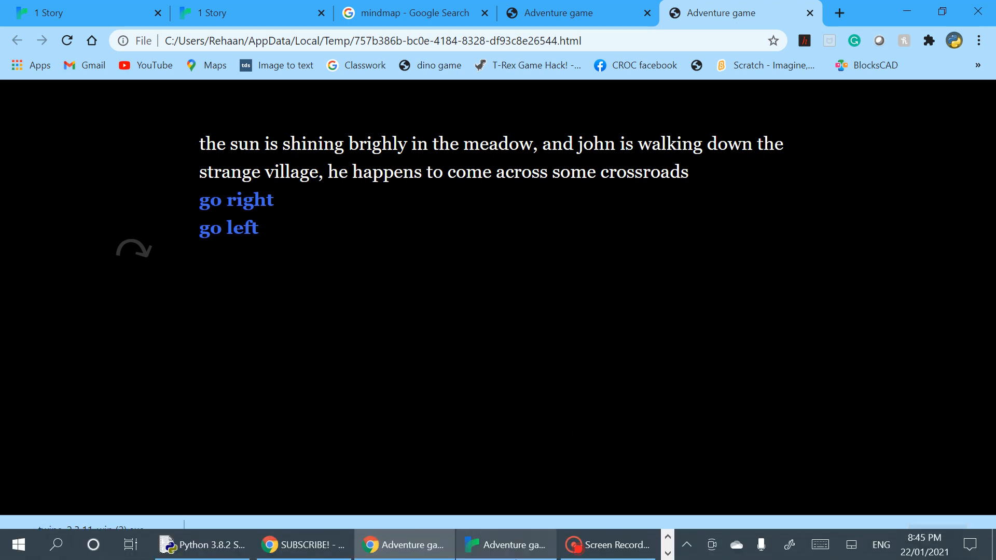
pyautogui.click(516, 558)
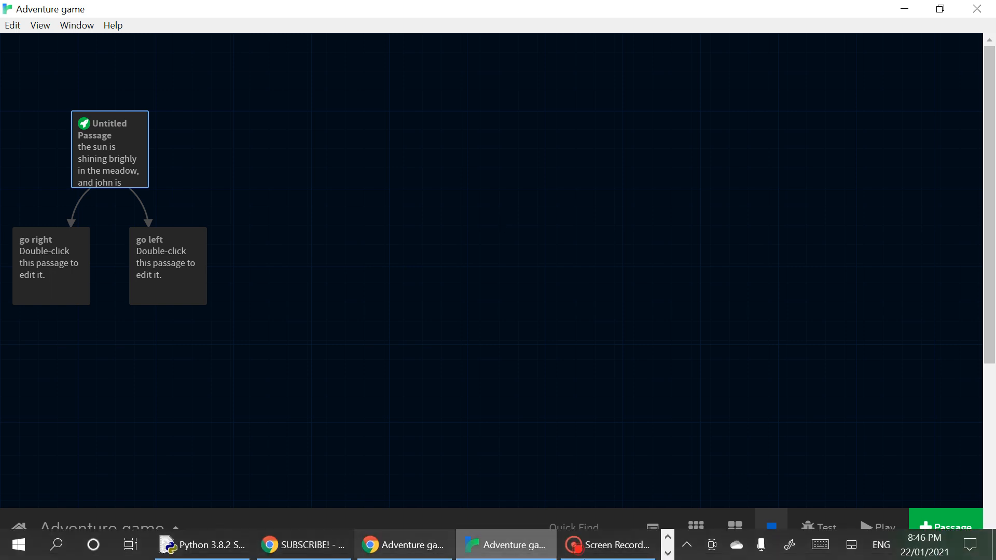
pyautogui.click(591, 554)
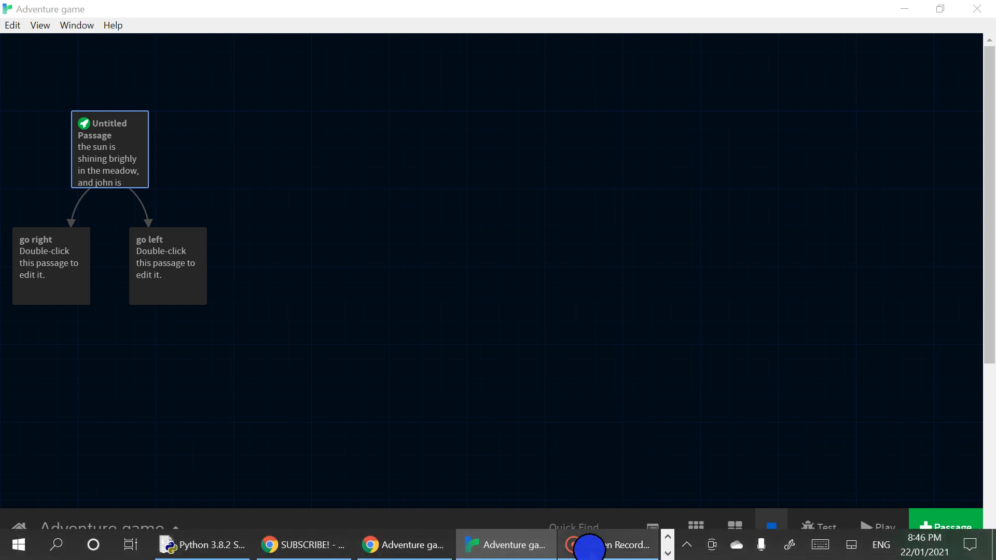